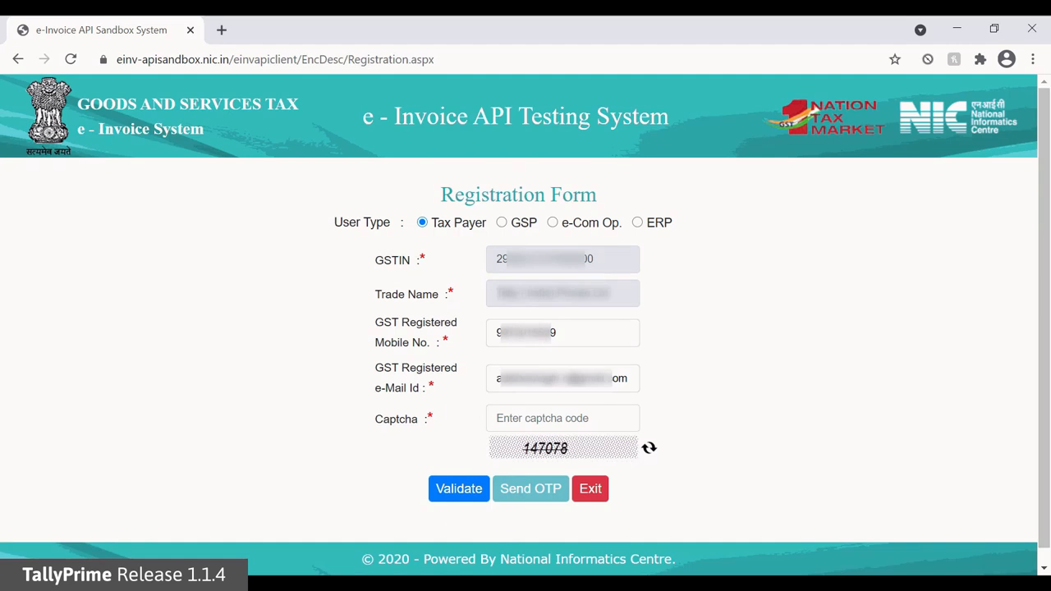
Step: Enter the displayed captcha code in the taxpayer registration form
left_click(563, 412)
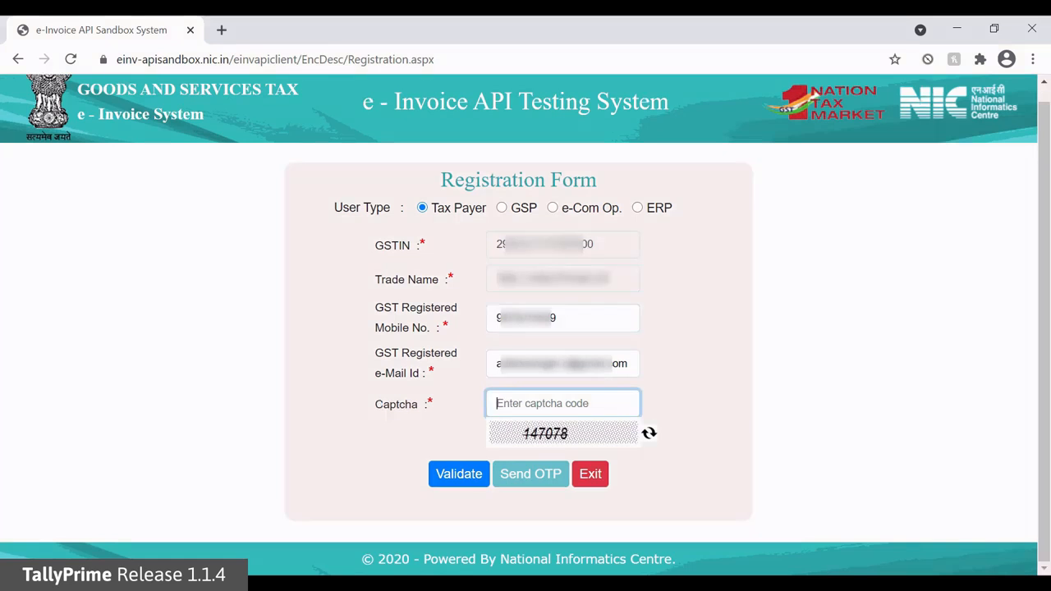
type("147078")
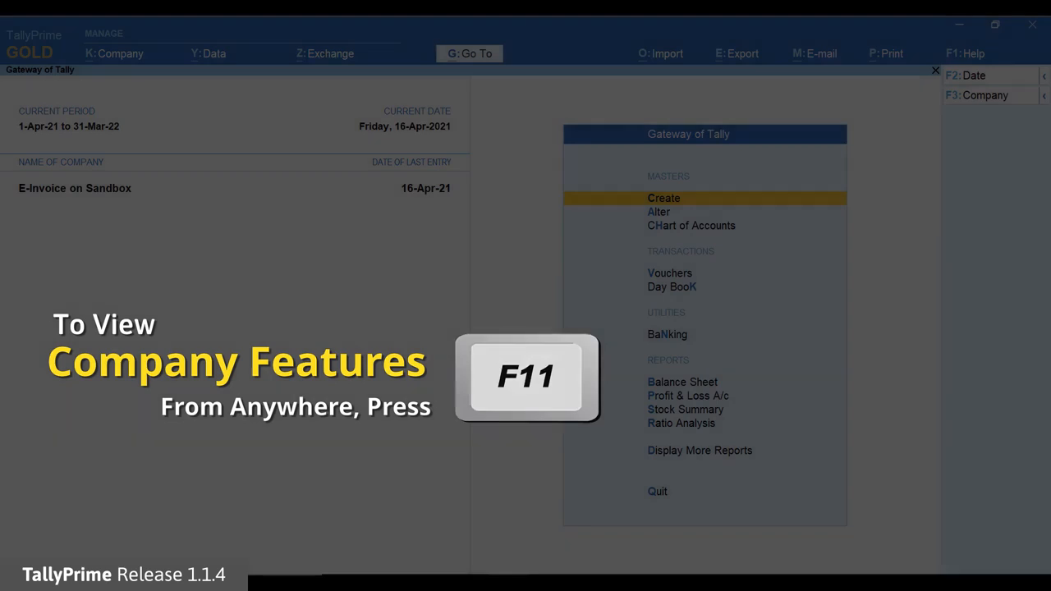
Step: List all additional details of the company E-Invoice on Sandbox from its company features, including the inactive ones
key("F11")
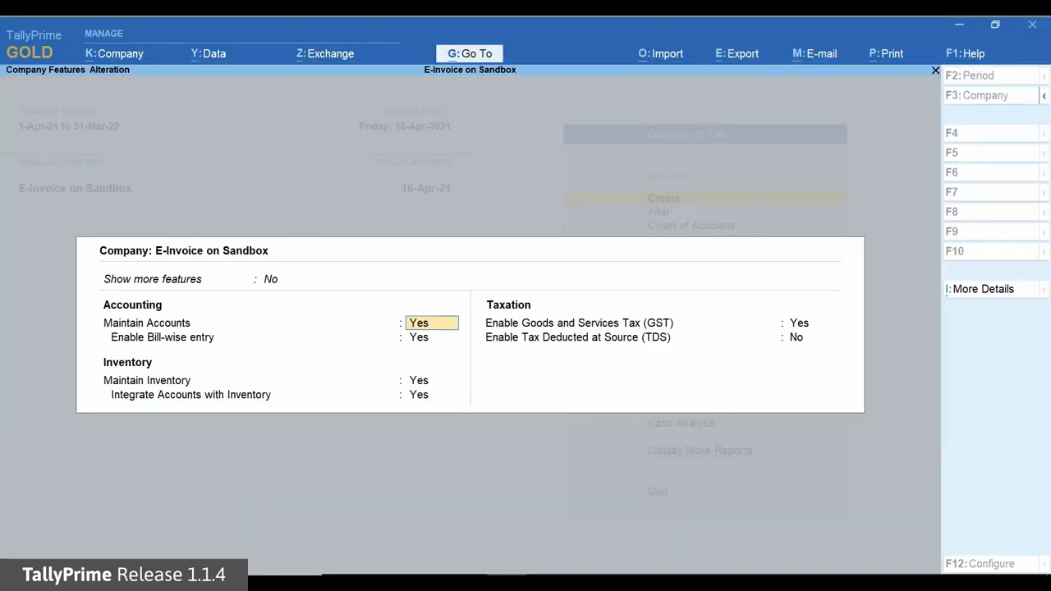
key("ctrl+i")
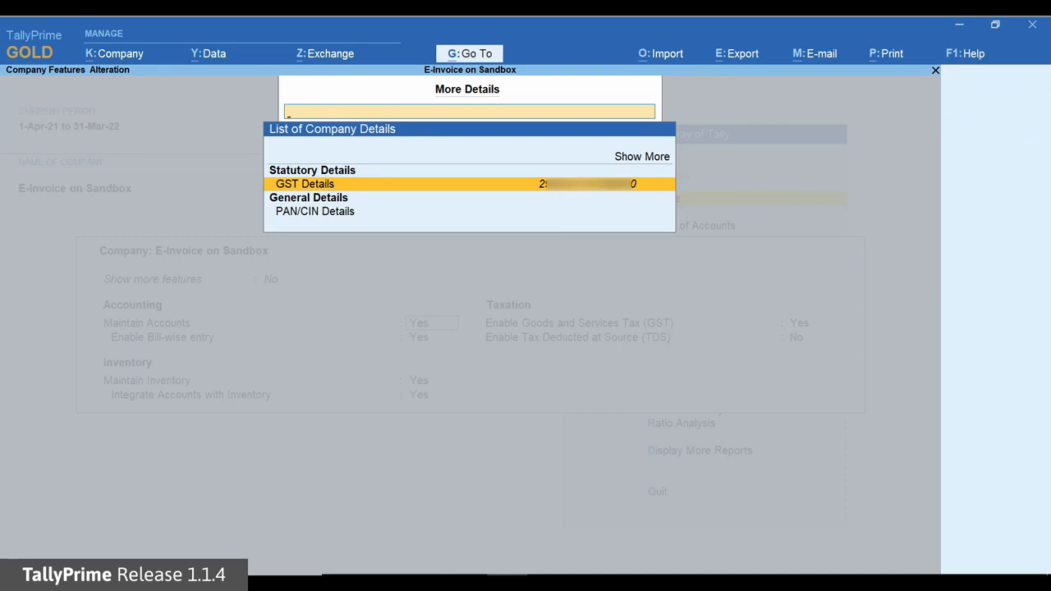
key("Up")
key("Up")
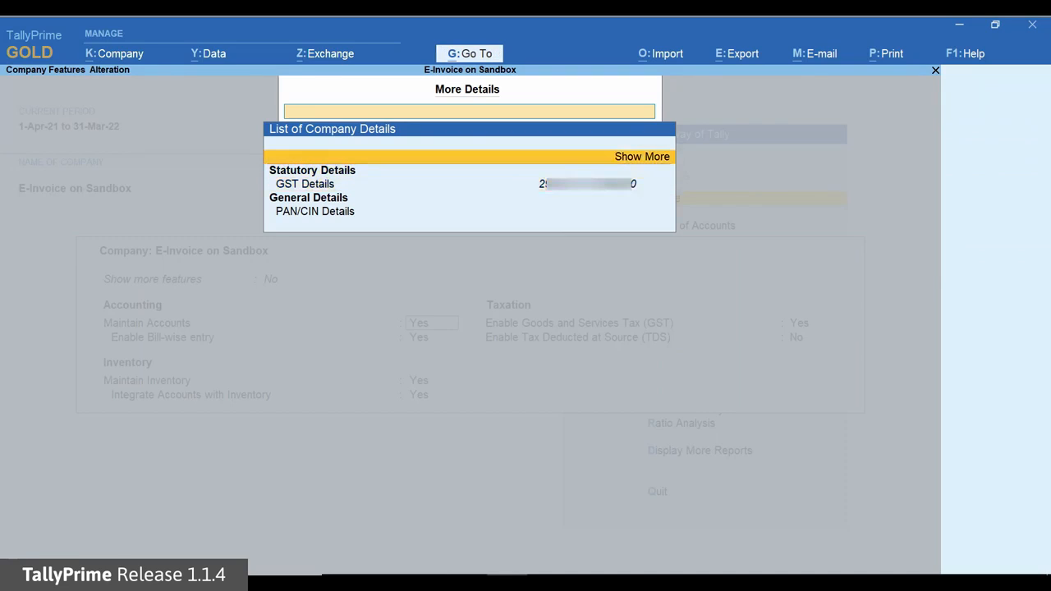
key("Return")
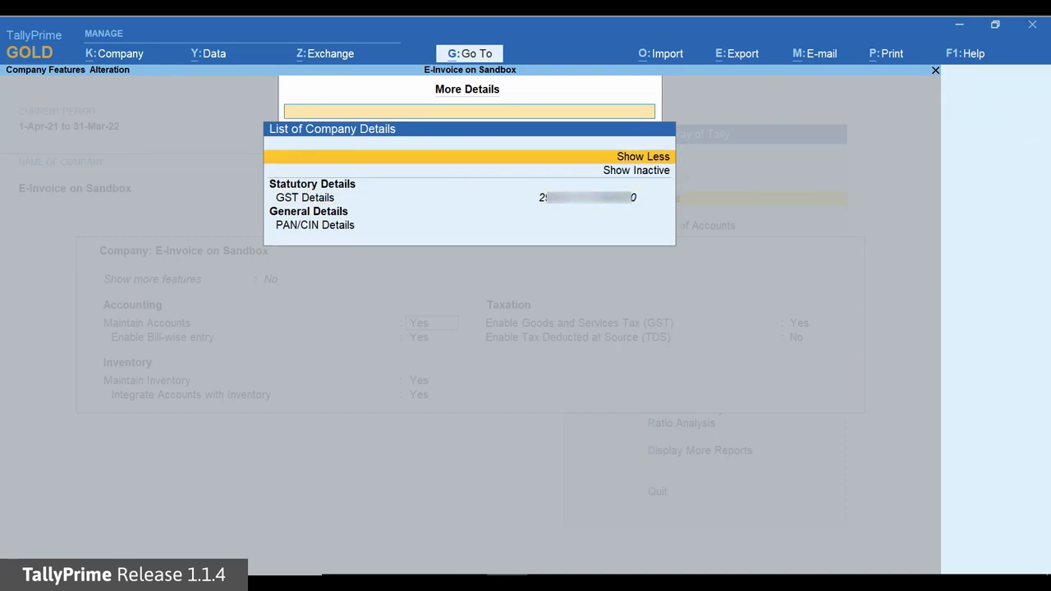
key("Down")
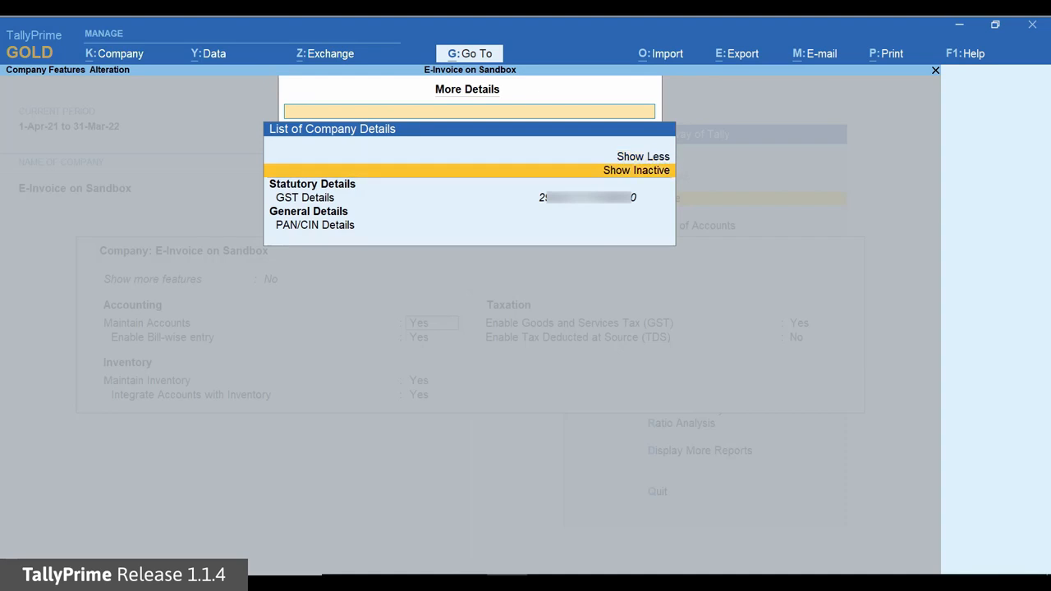
key("Return")
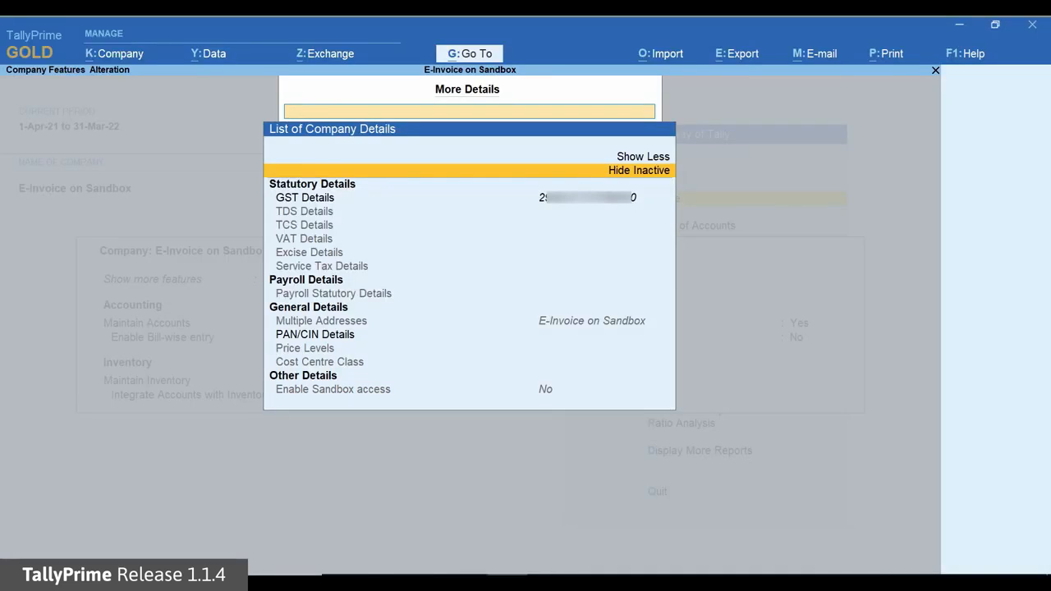
Step: Set Enable Sandbox access to Yes under the company's other details
key("Down")
key("Down")
key("Down")
key("Down")
key("Down")
key("Down")
key("Down")
key("Down")
key("Down")
key("Down")
key("Down")
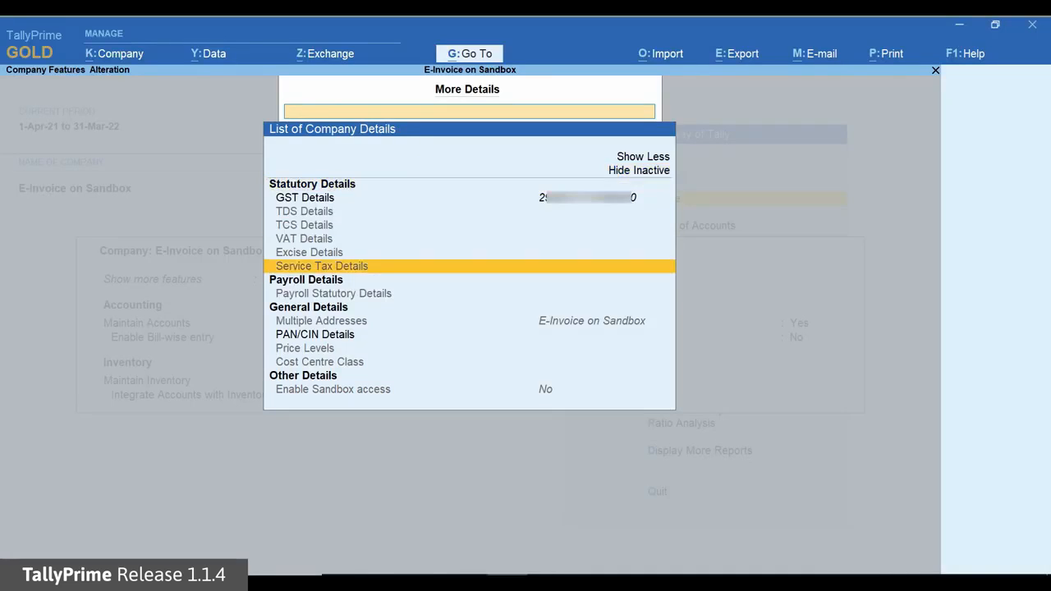
key("Down")
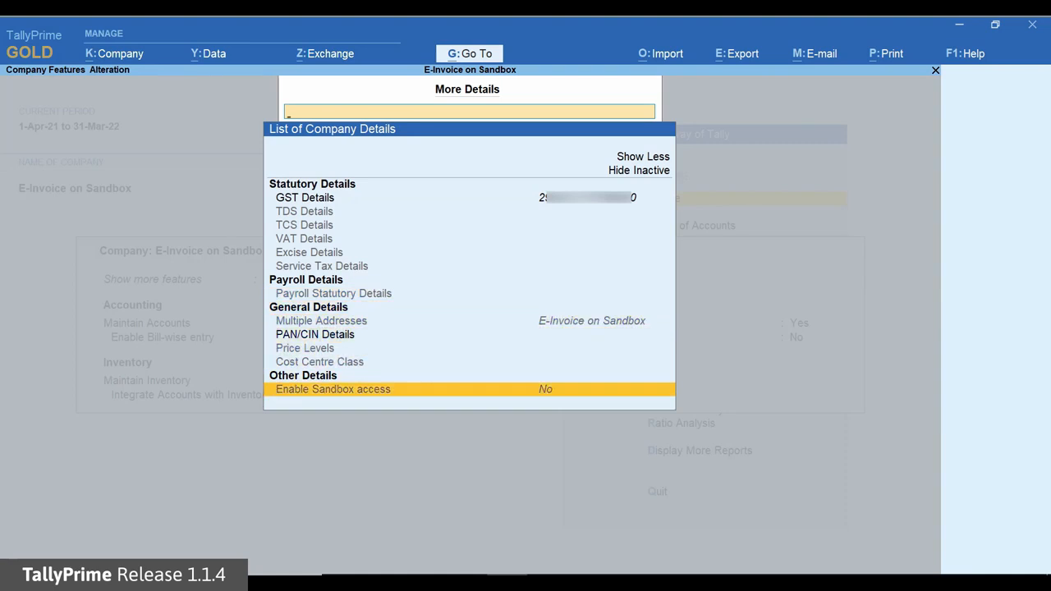
key("Return")
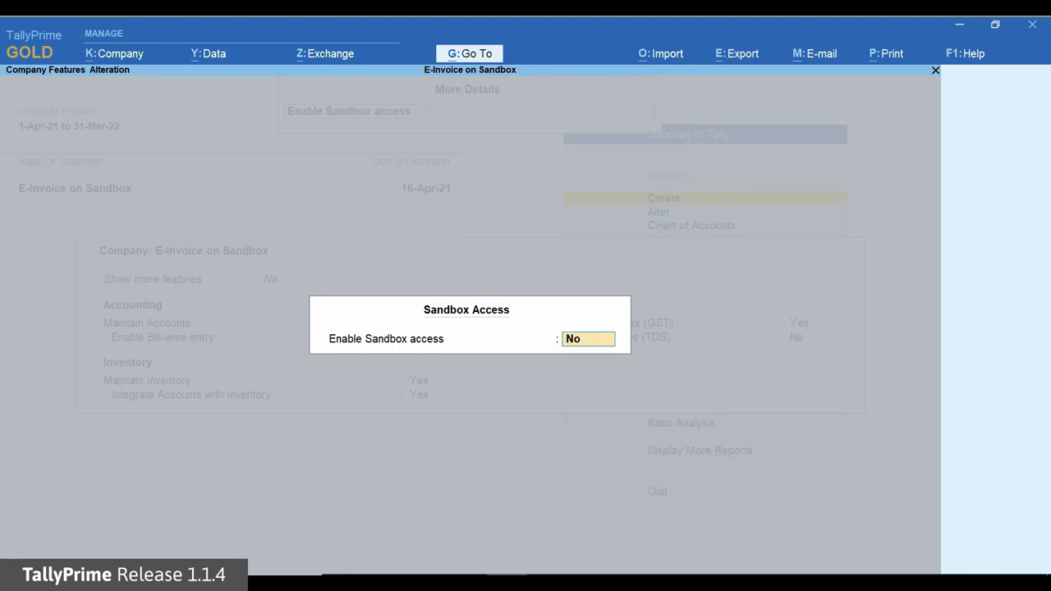
type("Yes")
key("Return")
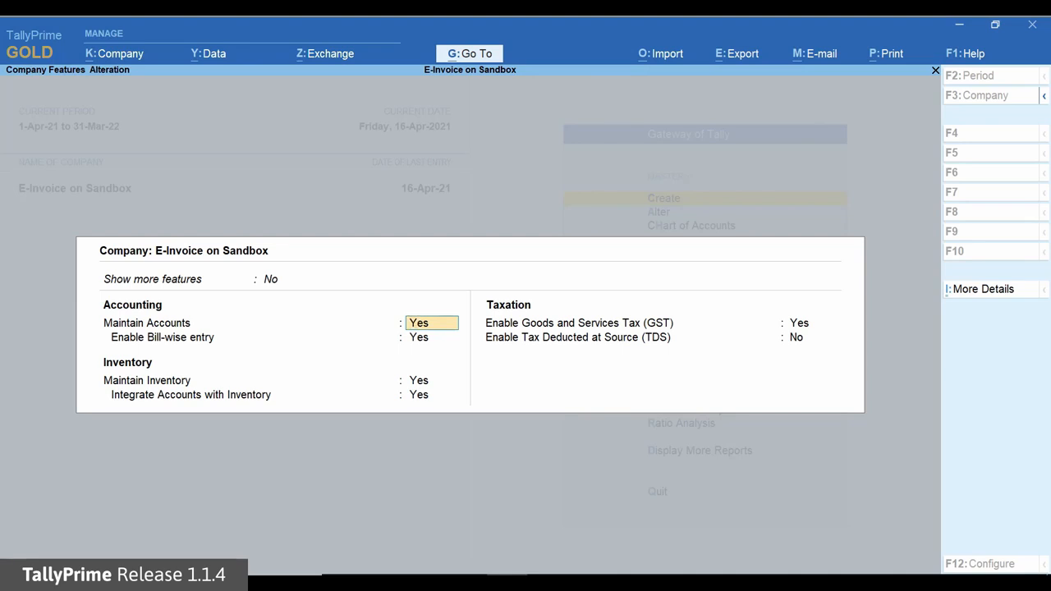
Step: Open the company's GST details to examine its e-Invoicing and e-Way Bill settings
left_click(812, 323)
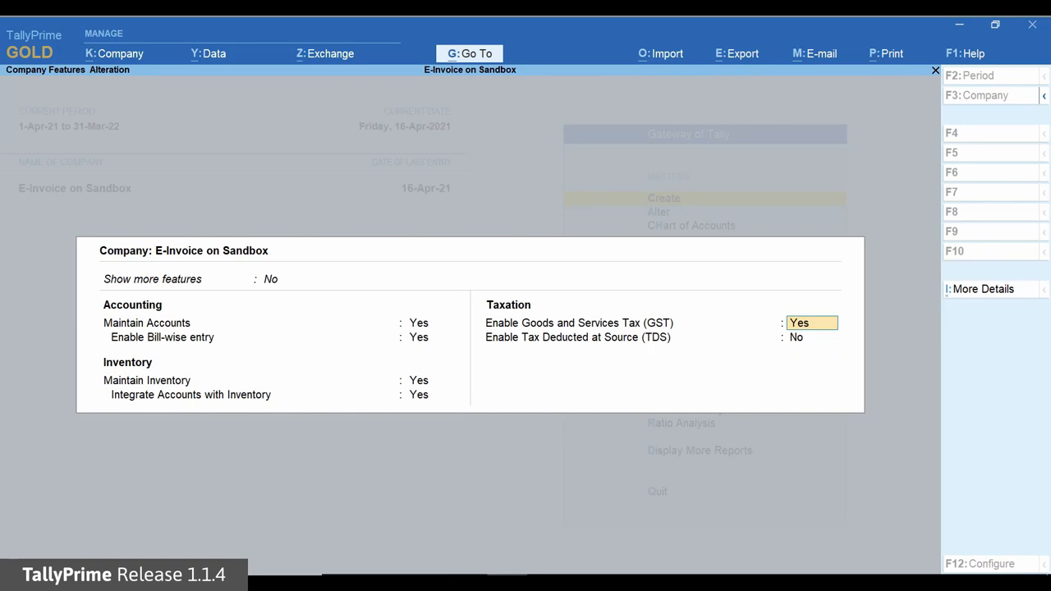
key("Return")
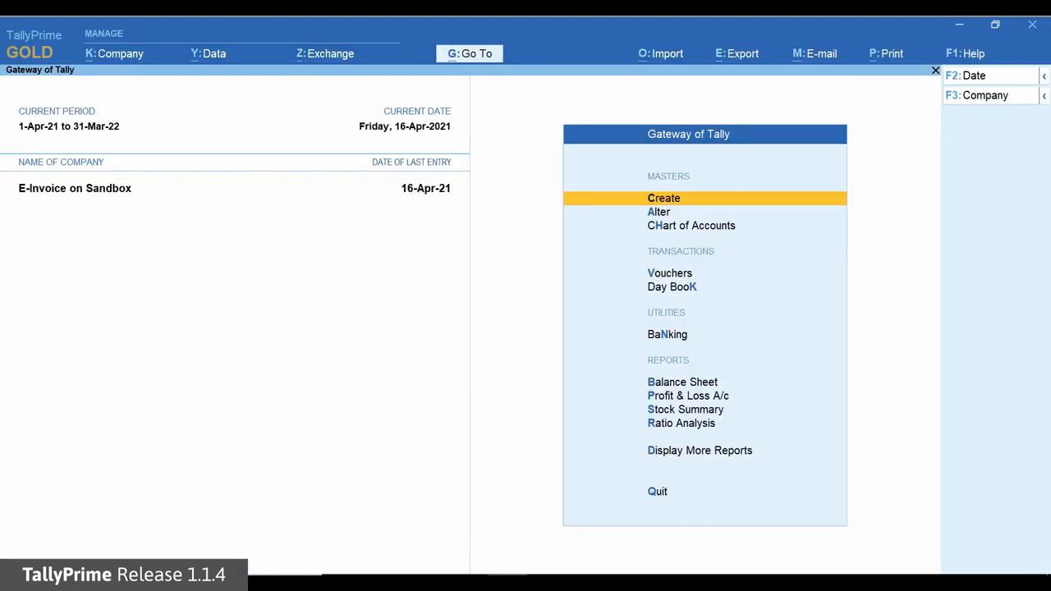
Step: Start a sales voucher and set Send e-Invoice details after saving Voucher to Yes in its configuration
key("v")
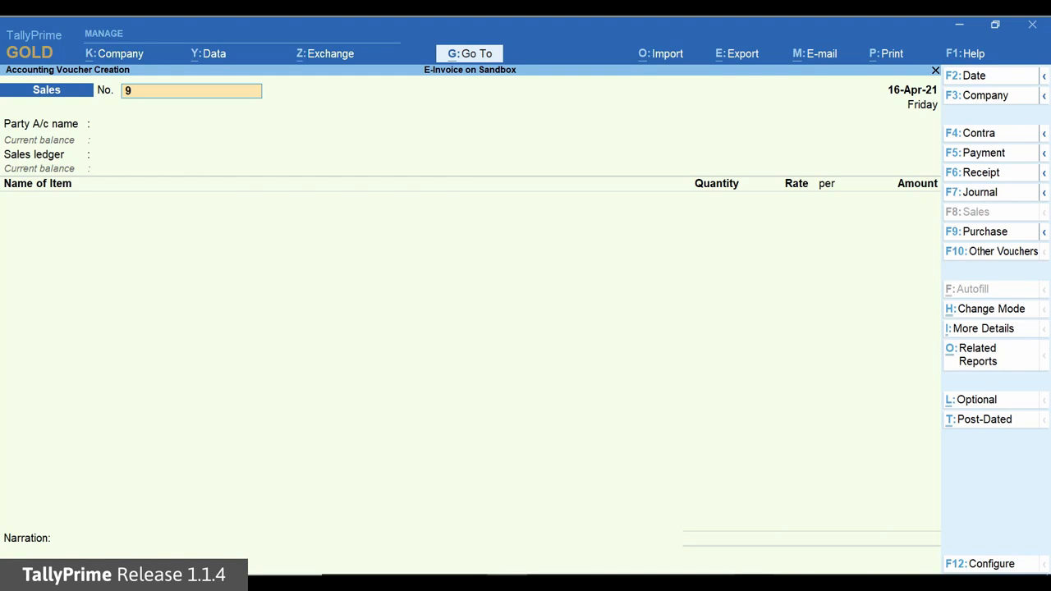
key("F12")
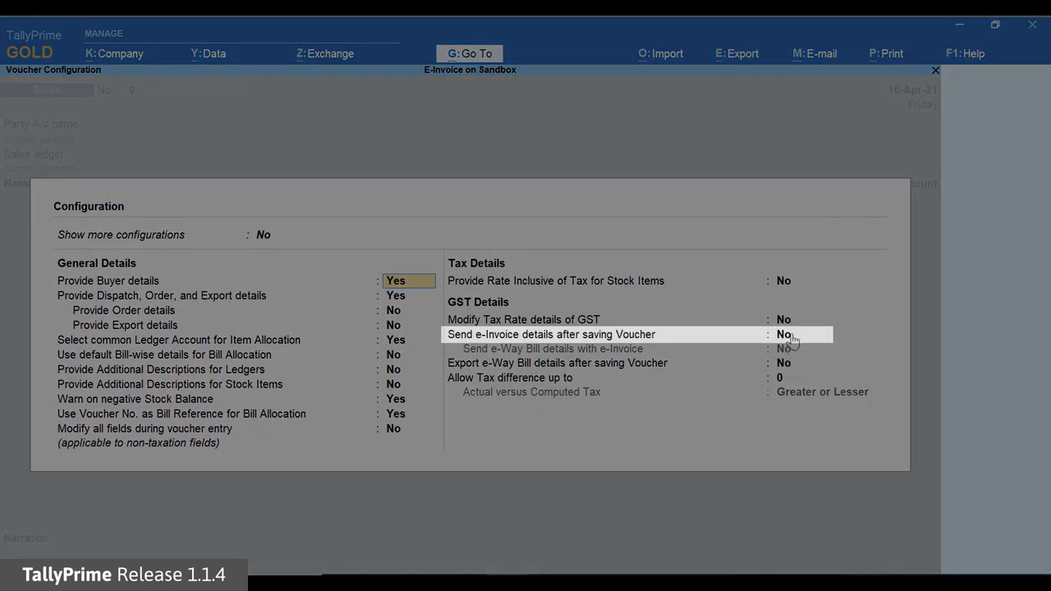
left_click(791, 336)
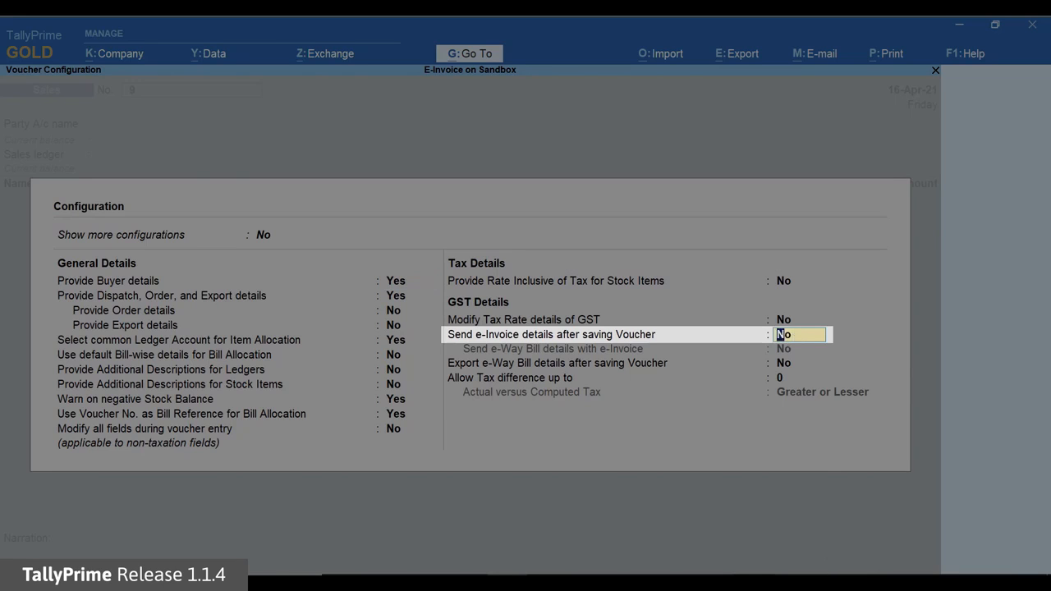
key("y")
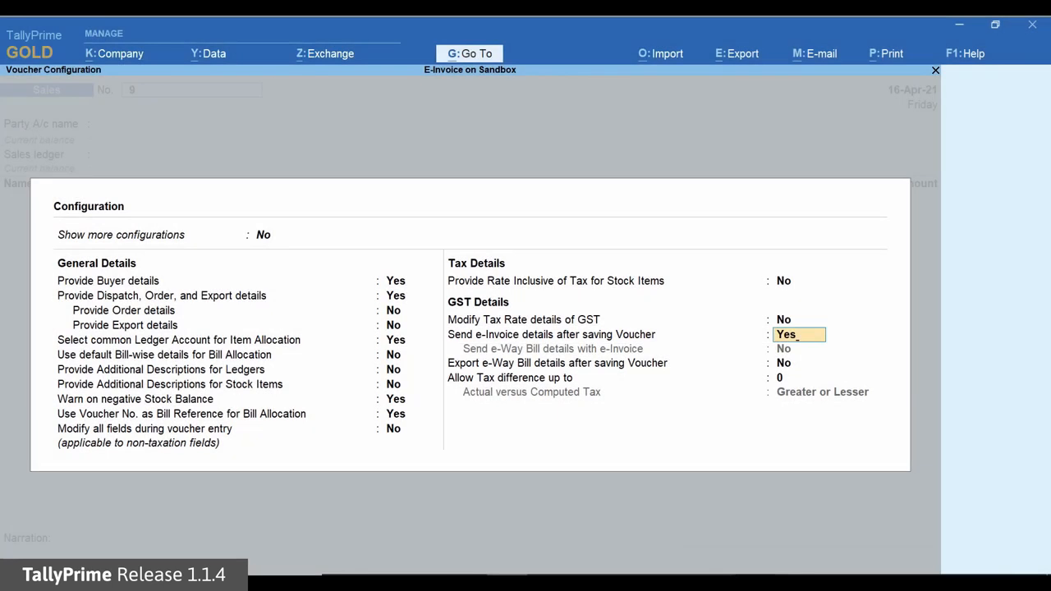
key("Return")
key("ctrl+a")
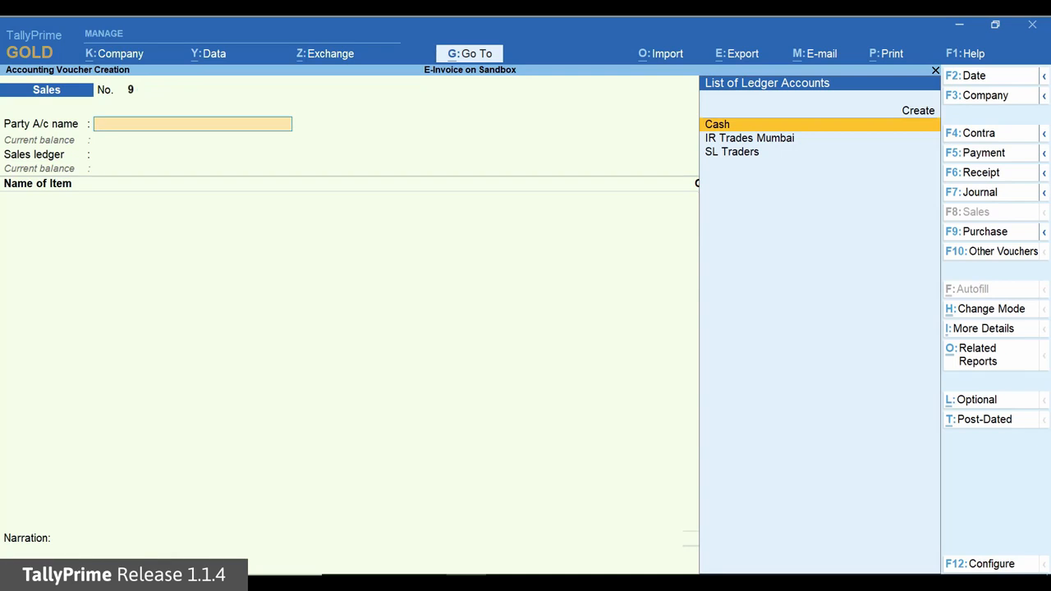
Step: Choose SL Traders as the voucher's party, accept the party details and select the Sales ledger
key("Down")
key("Down")
key("Return")
key("Return")
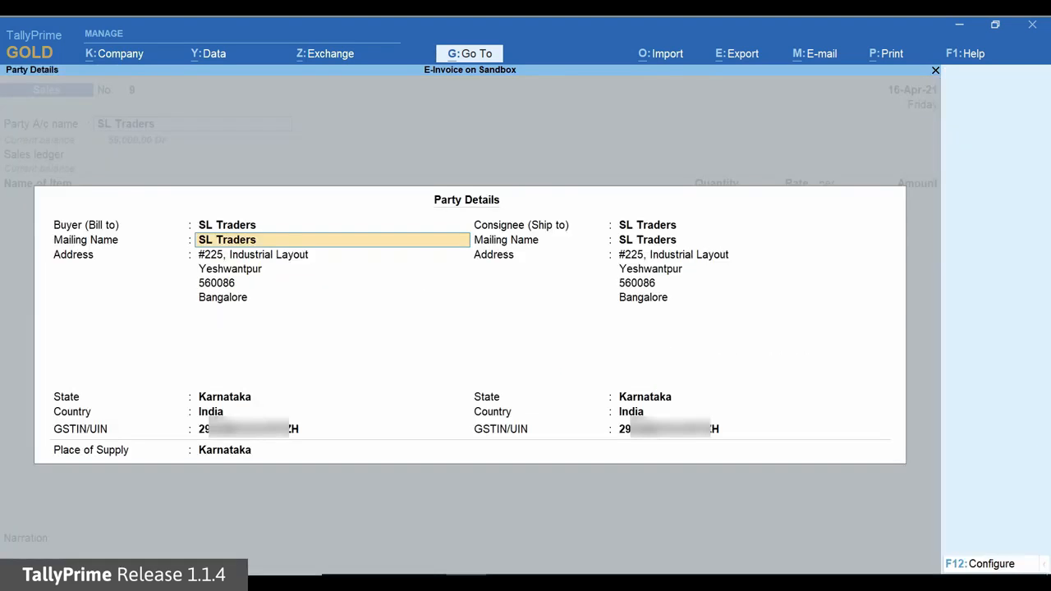
key("ctrl+a")
key("Down")
Step: Add the item Unit 324 to the sales voucher with a quantity of 100 Nos at a rate of 500.00
key("Return")
key("Down")
key("Return")
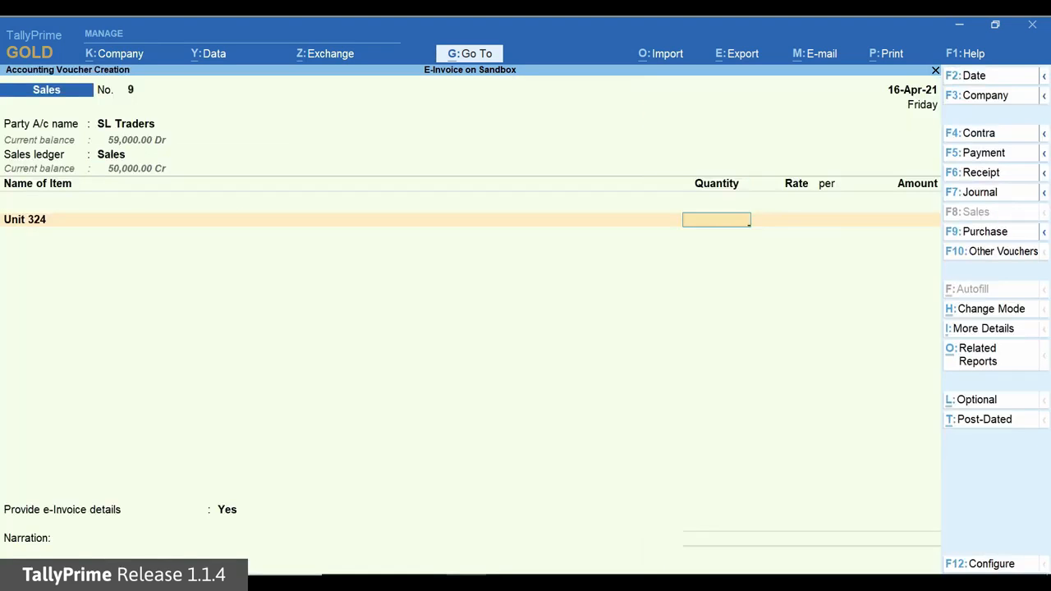
type("100")
Step: Add the CGST and SGST tax ledgers below the item, accepting 4,500.00 for each
key("Return")
key("Return")
key("Return")
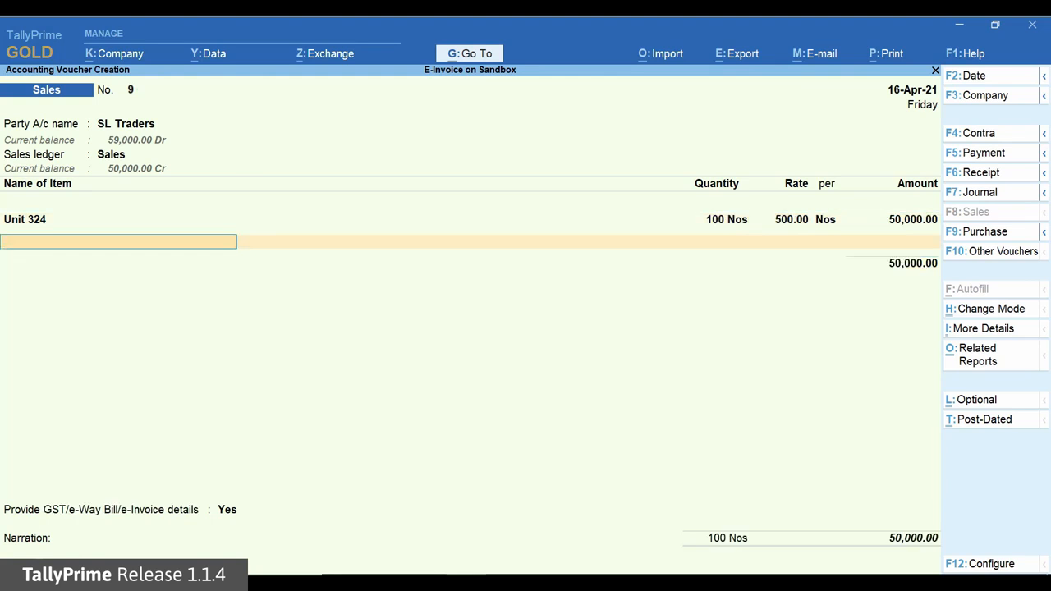
key("Return")
type("c")
key("Return")
type("sg")
key("Return")
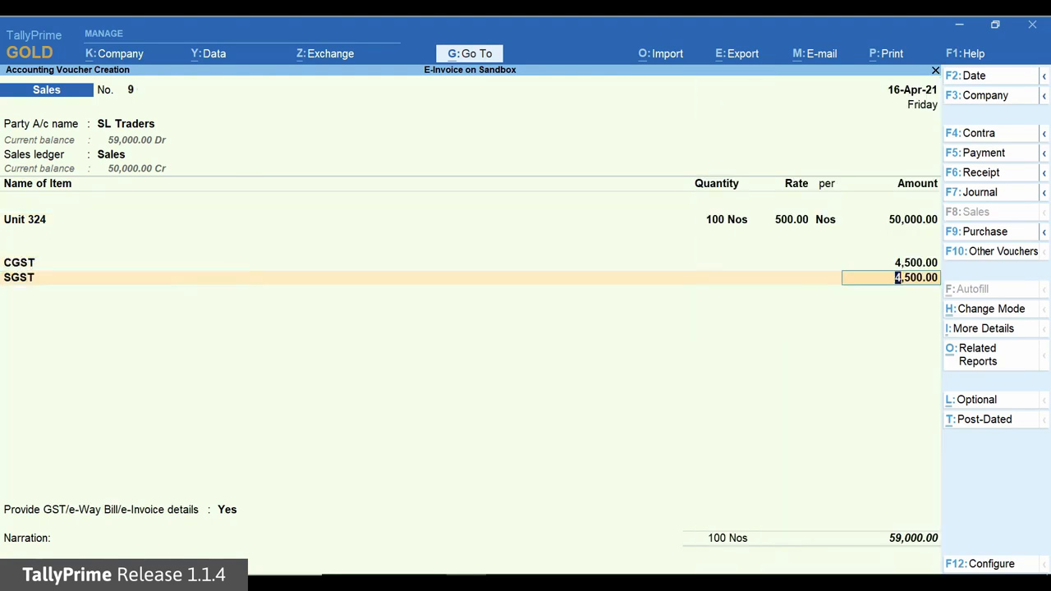
key("Return")
key("Return")
Step: Save the sales voucher with its prefilled e-Way Bill details and agree to generate the e-Invoice and e-Way bill
key("Return")
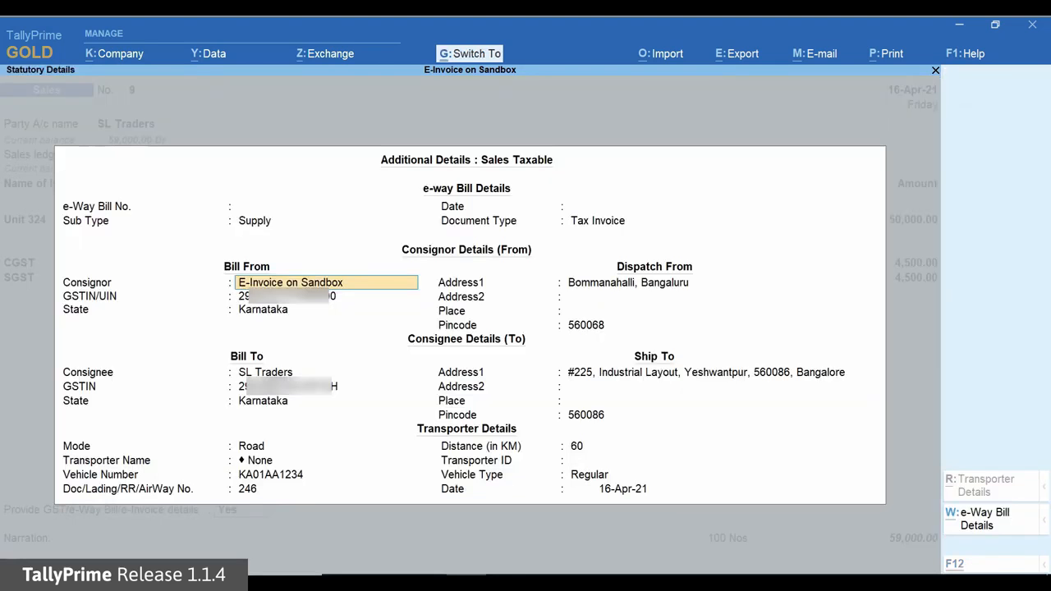
key("ctrl+a")
key("Return")
key("ctrl+a")
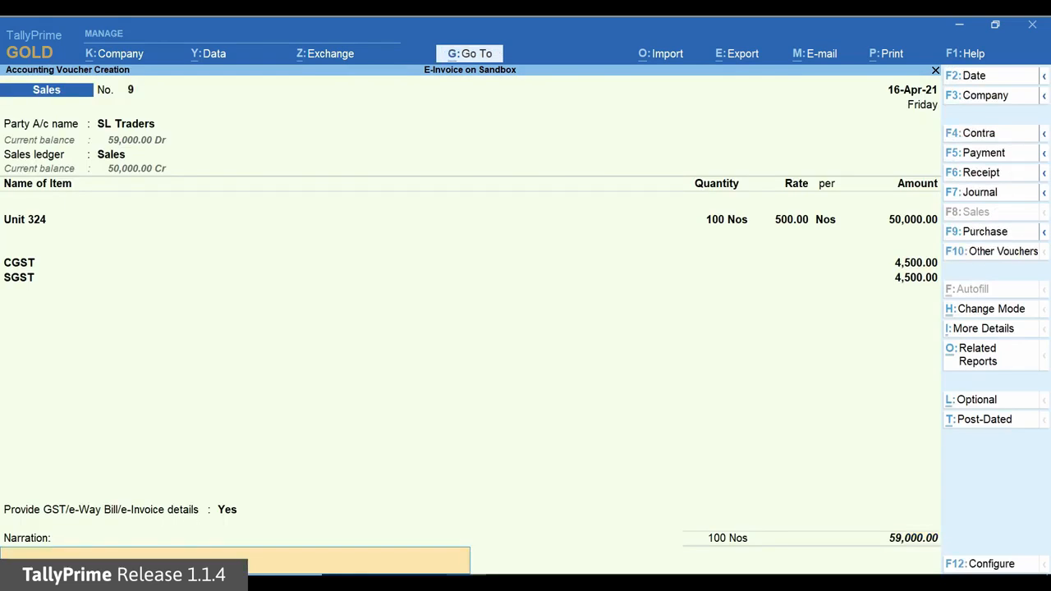
key("Return")
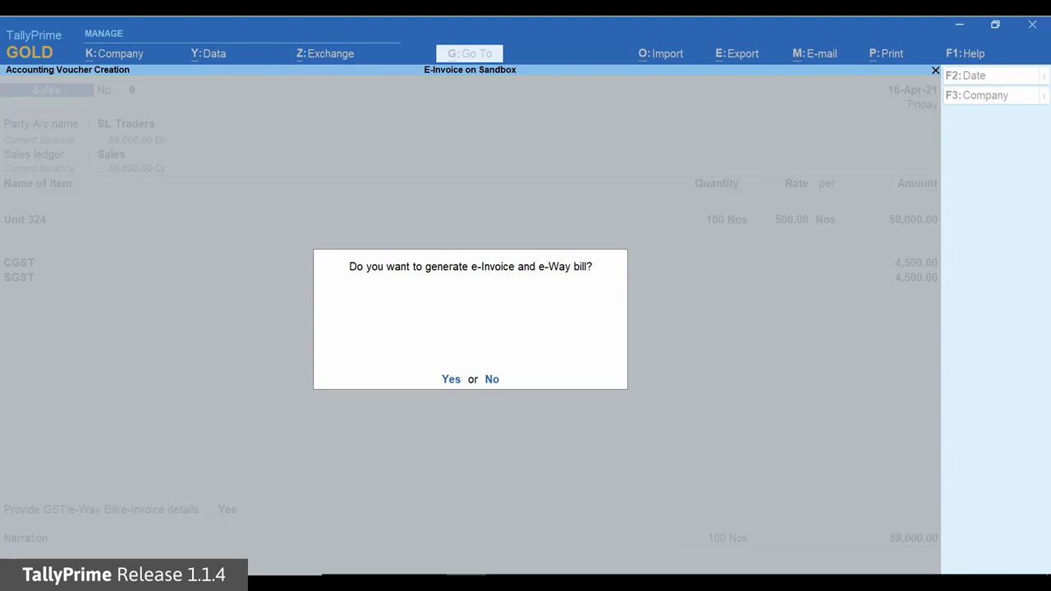
key("Return")
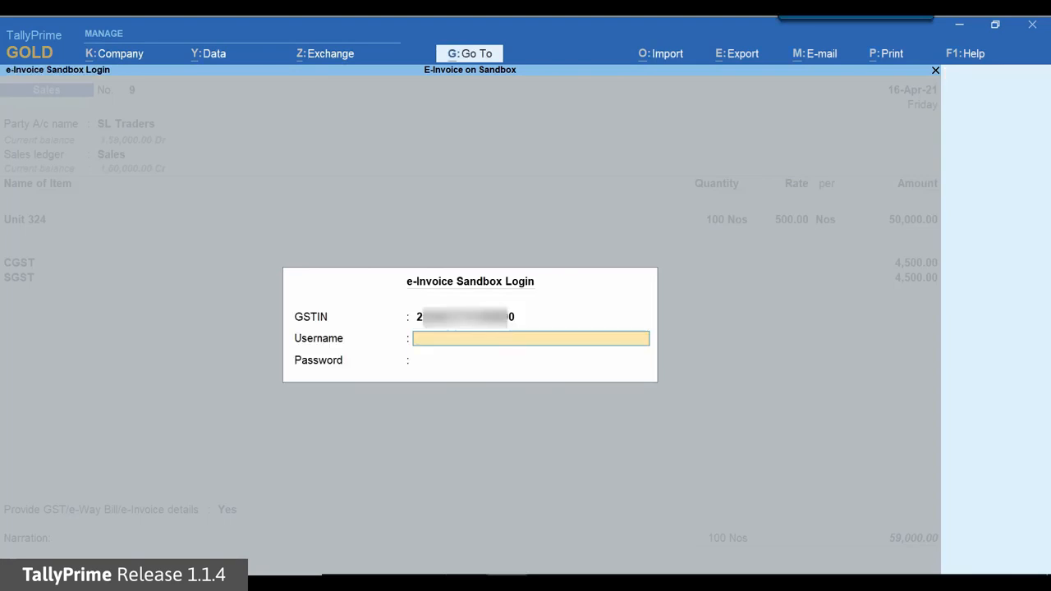
Step: Log in to the e-Invoice Sandbox with the account username and password to generate the e-Invoice
type("TL")
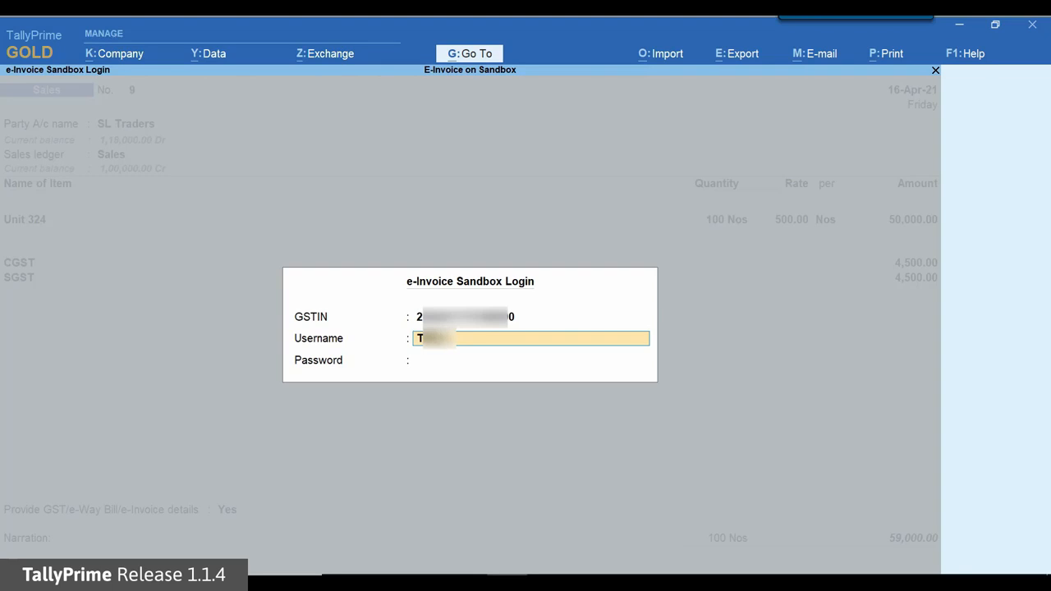
type("05")
key("Return")
type("****")
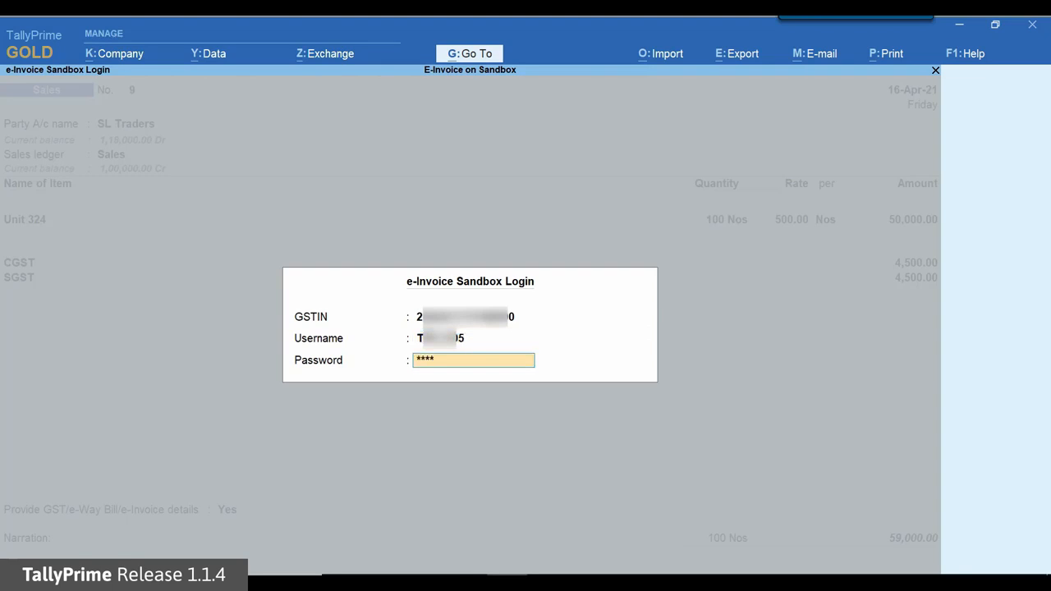
type("*****")
key("Return")
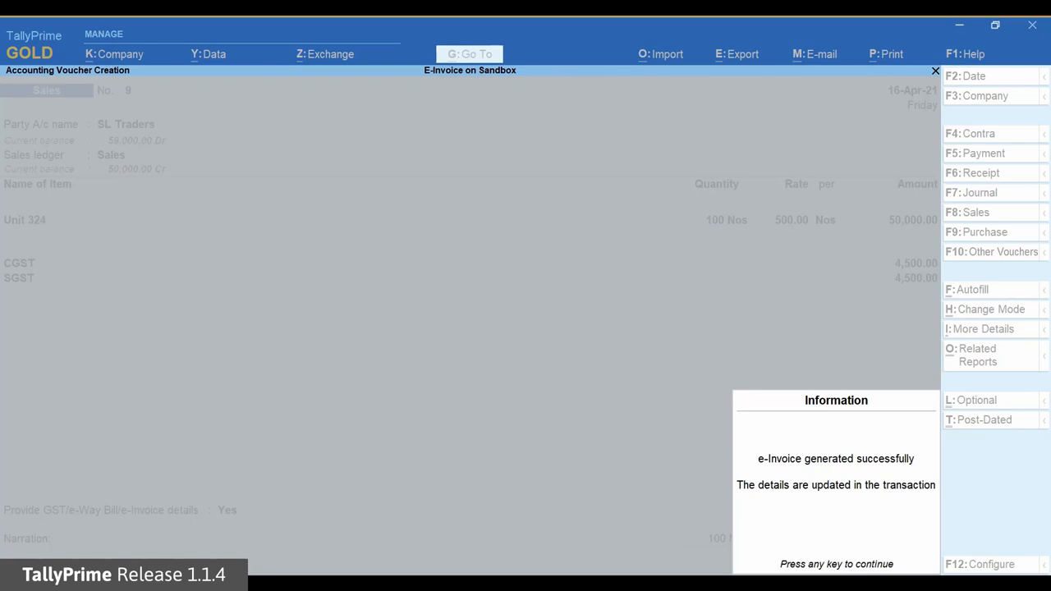
key("Return")
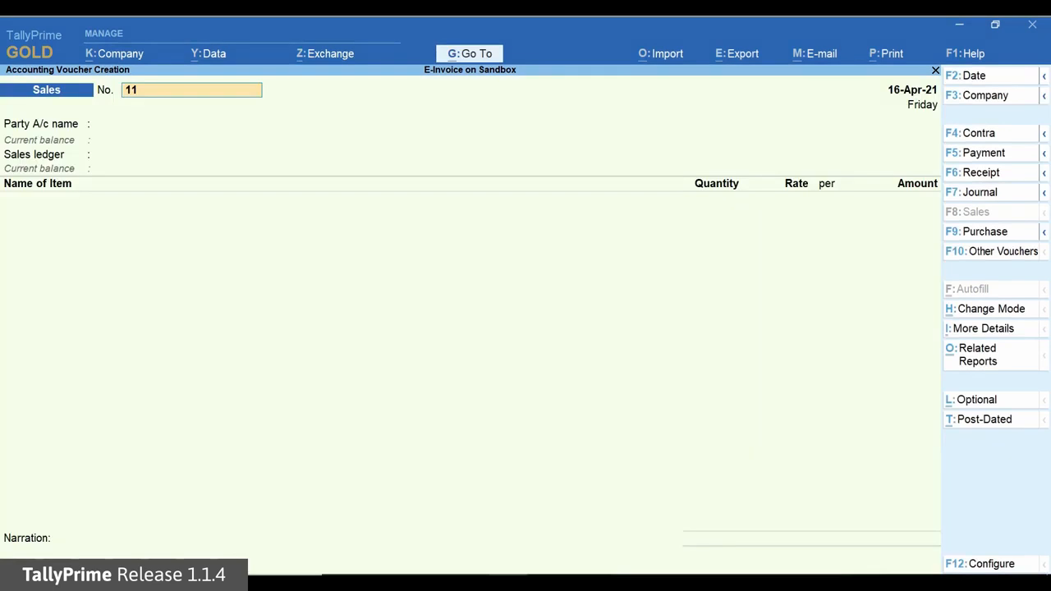
Step: Reopen the saved SL Traders sales voucher and preview its printed tax invoice
key("Page_Up")
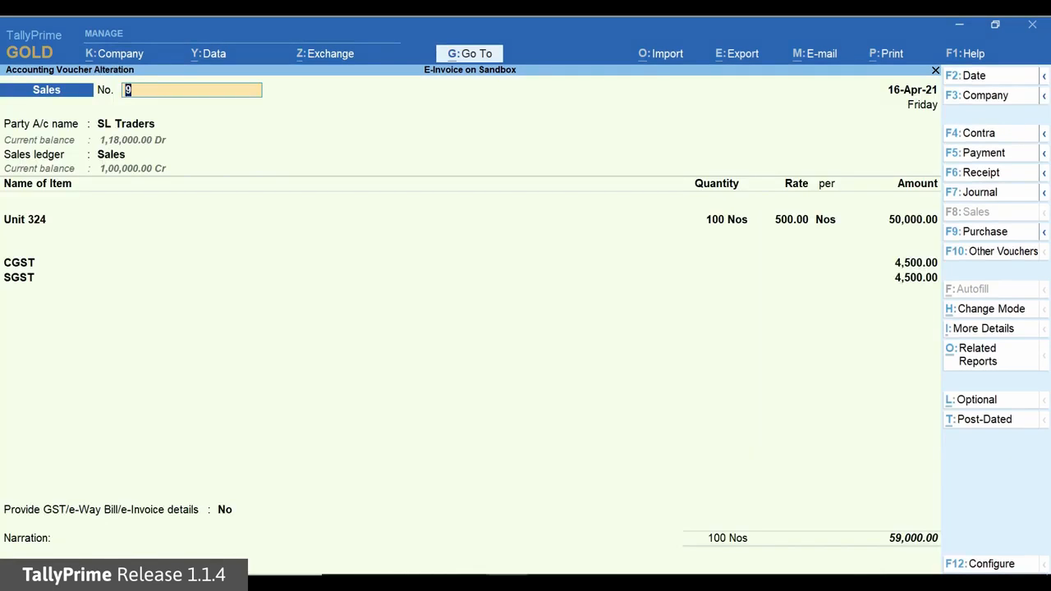
key("alt+p")
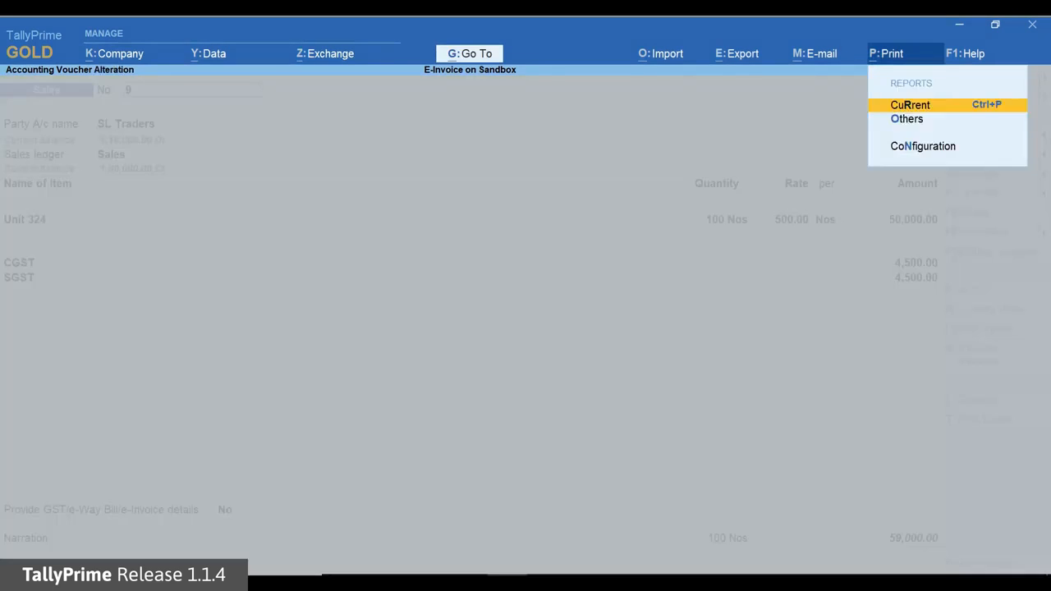
key("Return")
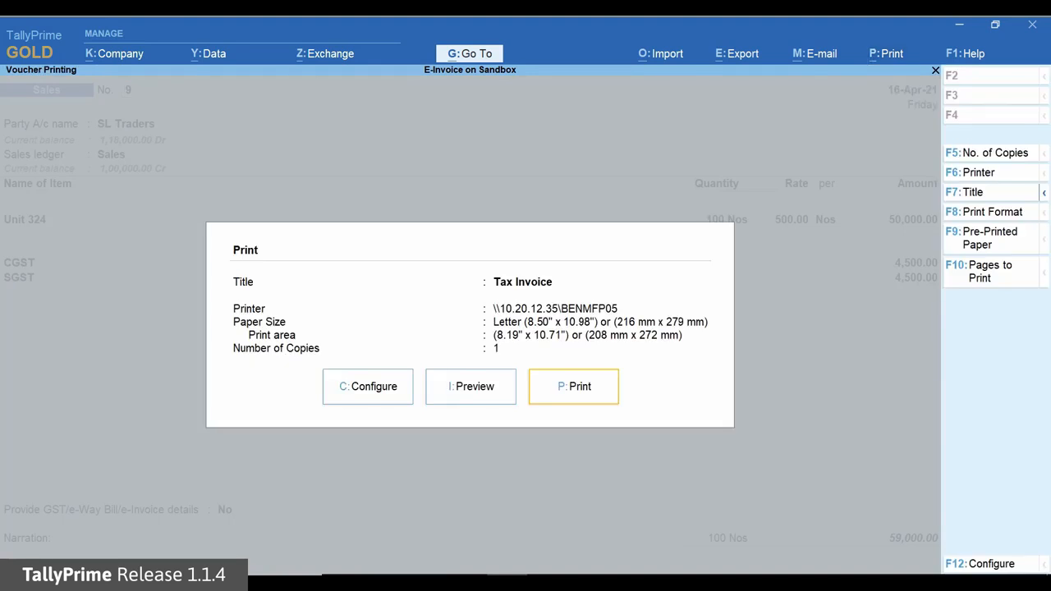
key("Left")
key("Return")
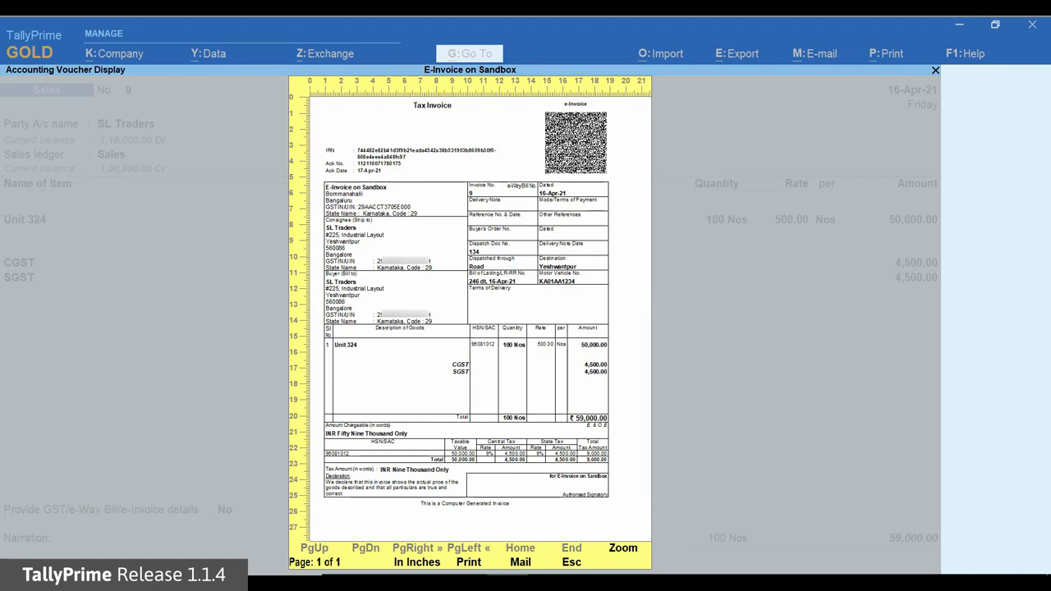
Step: Zoom in on the tax invoice preview to examine the IRN, acknowledgement details and QR code, and close the preview and voucher
key("Return")
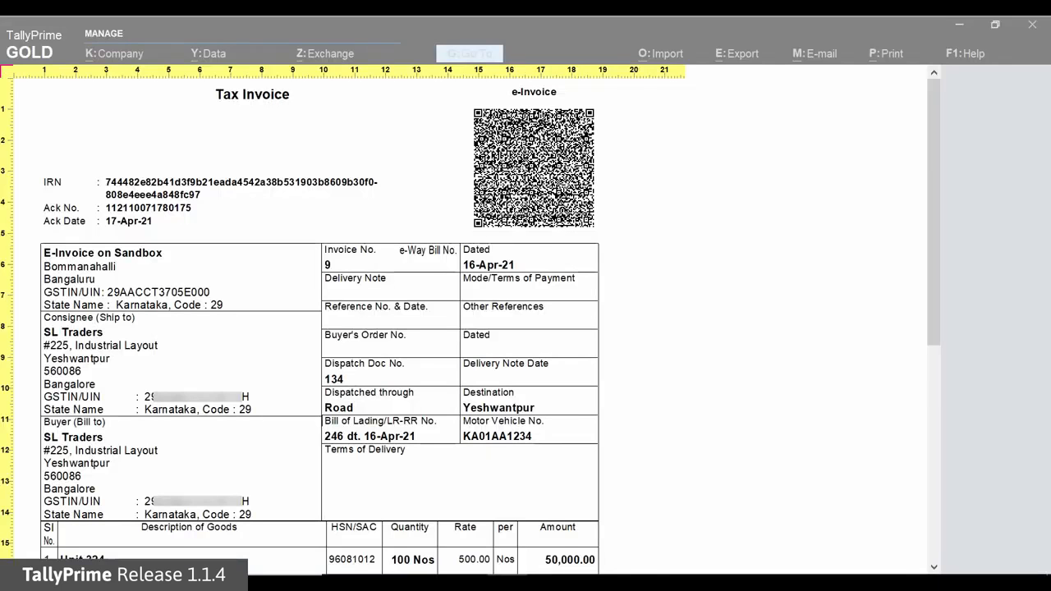
key("Return")
key("Escape")
key("Escape")
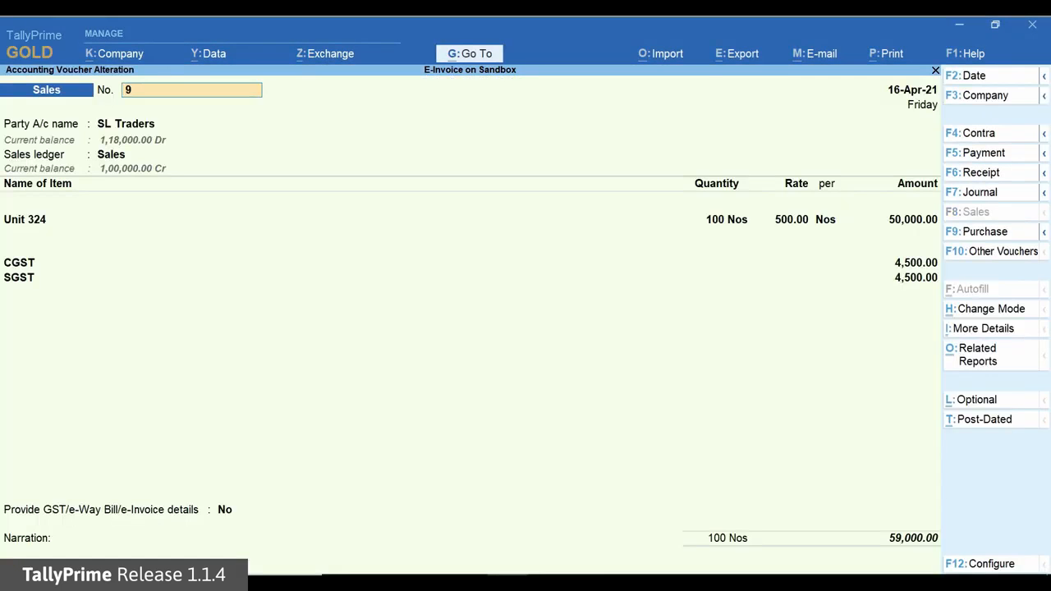
key("Escape")
key("y")
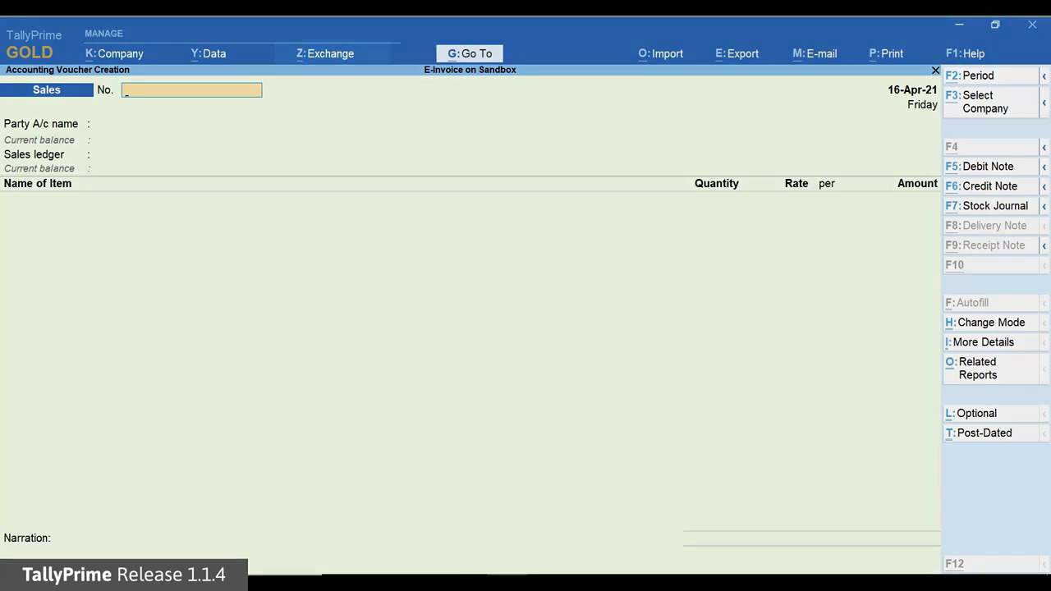
Step: Select the first two IR Trades Mumbai sales vouchers pending IRN generation and send them for e-Invoicing
key("alt+z")
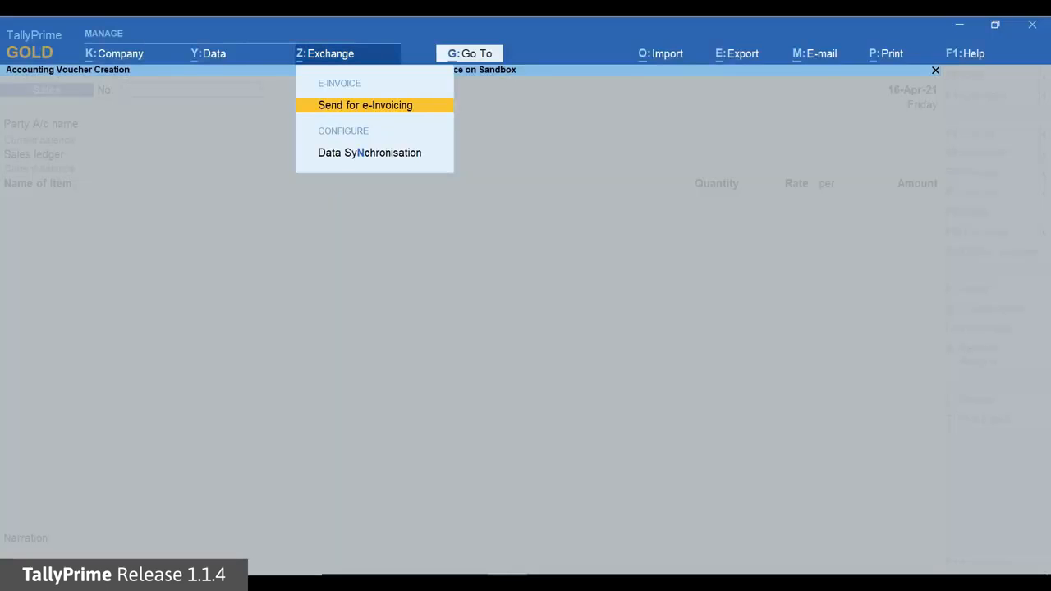
key("Return")
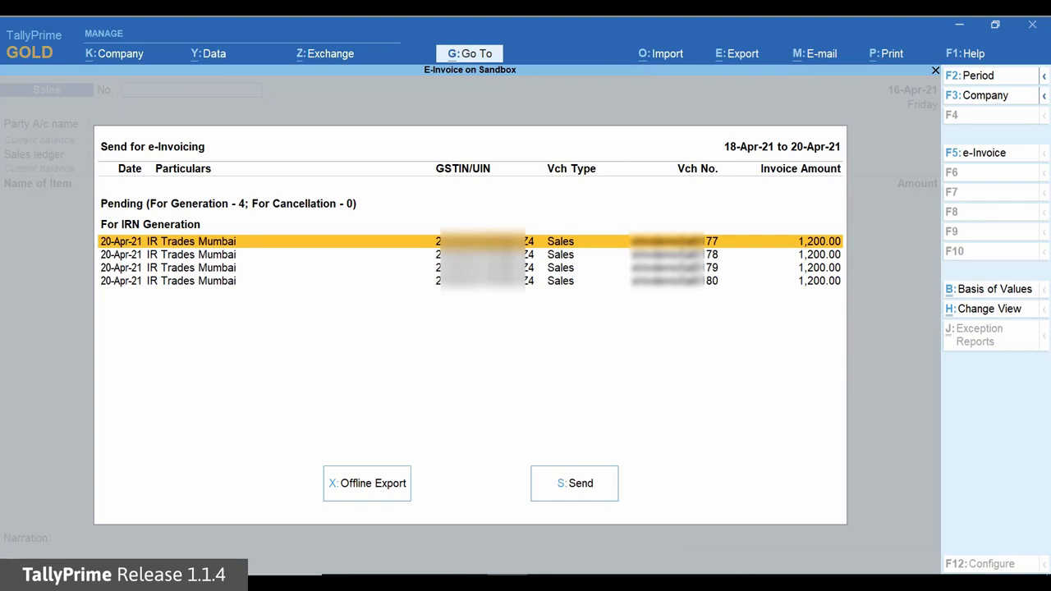
key("space")
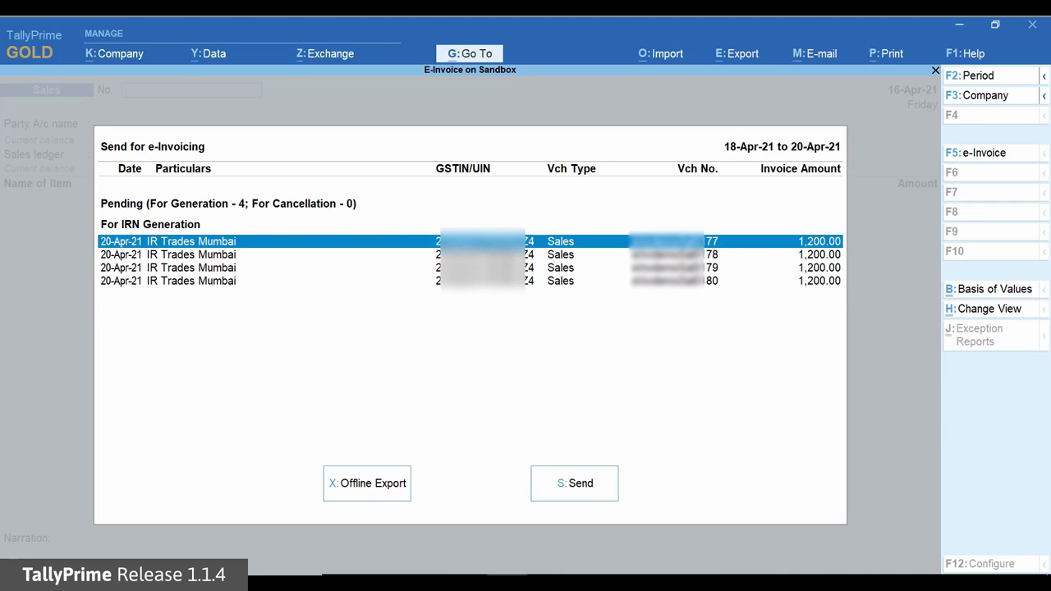
key("Down")
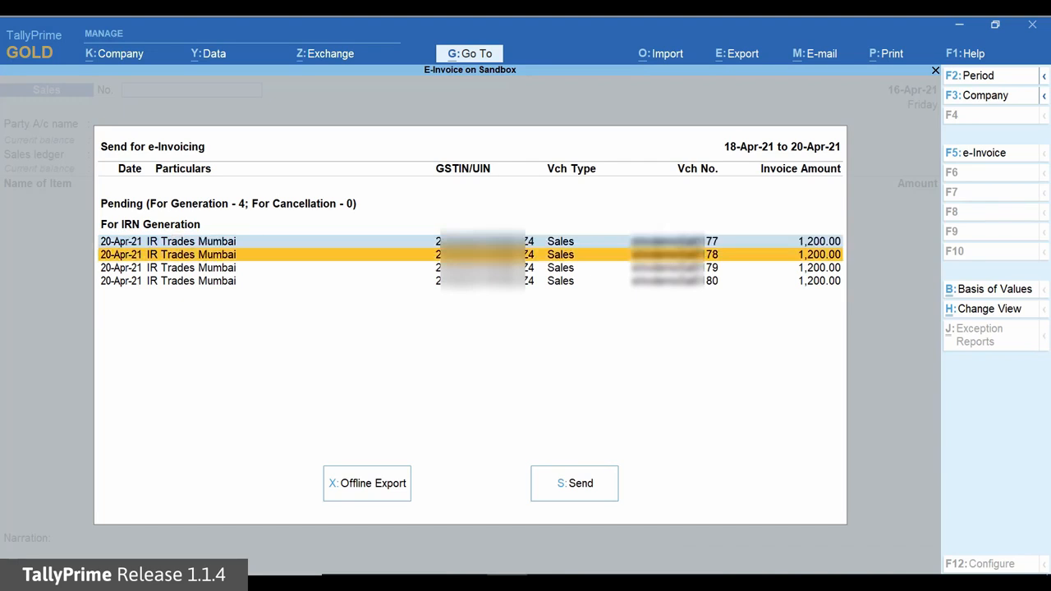
key("space")
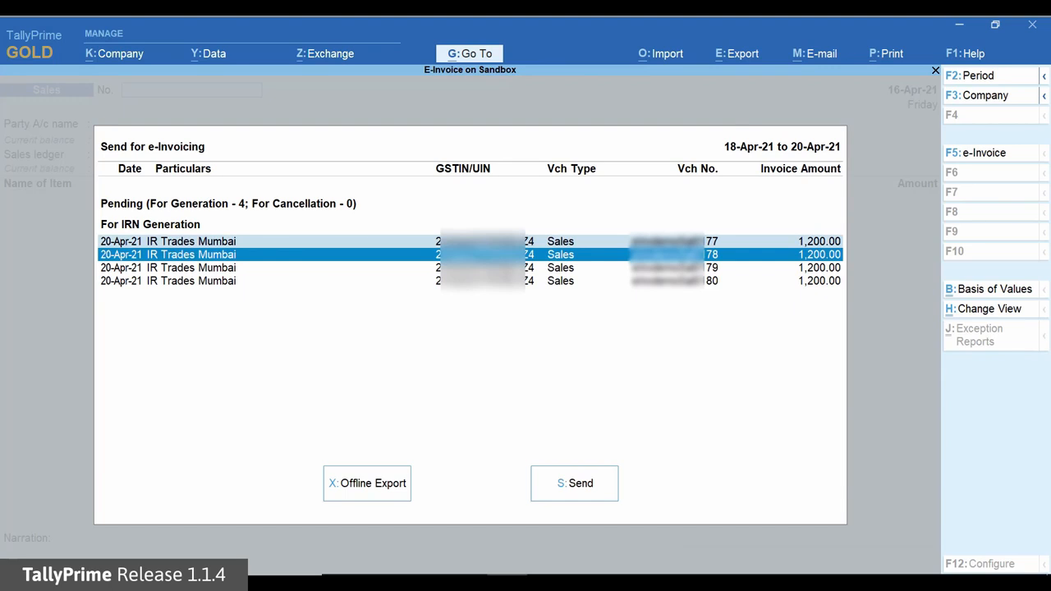
key("s")
key("Return")
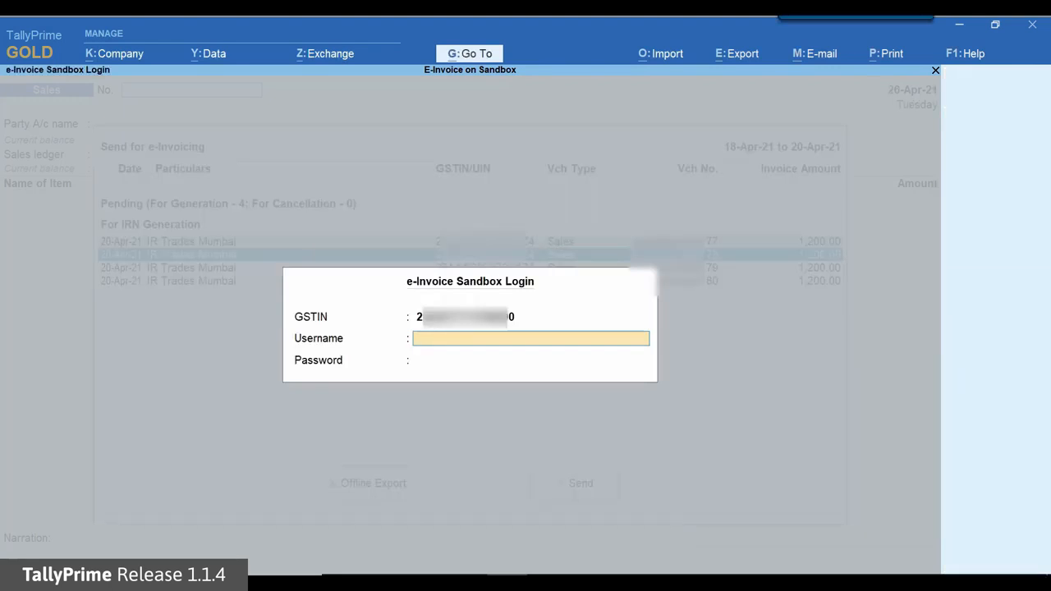
Step: Log in to the e-Invoice Sandbox with the account username and password to submit the two selected vouchers
type("TIPL2702")
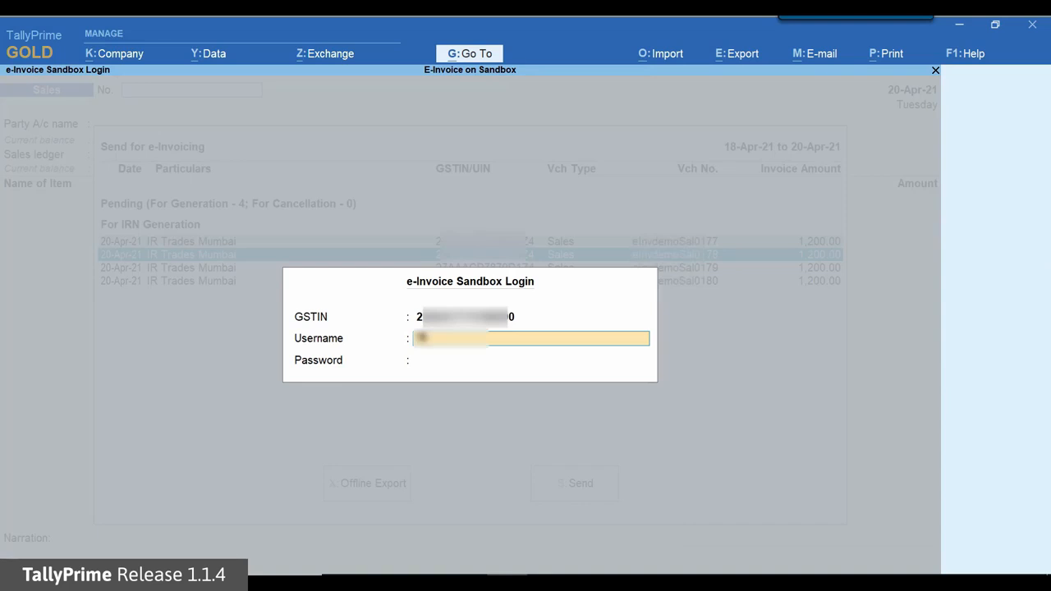
key("Return")
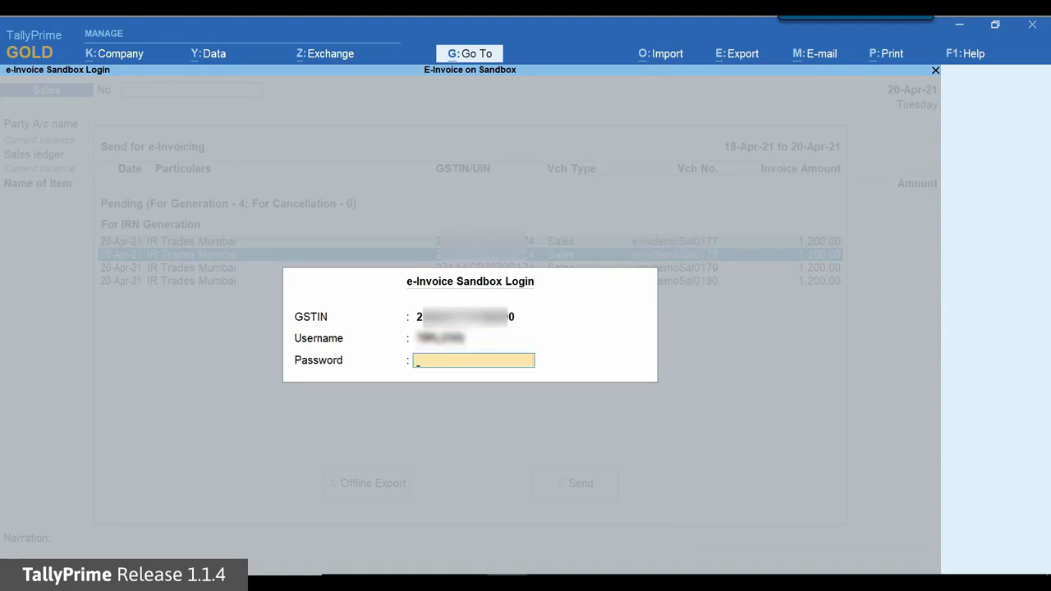
type("*********")
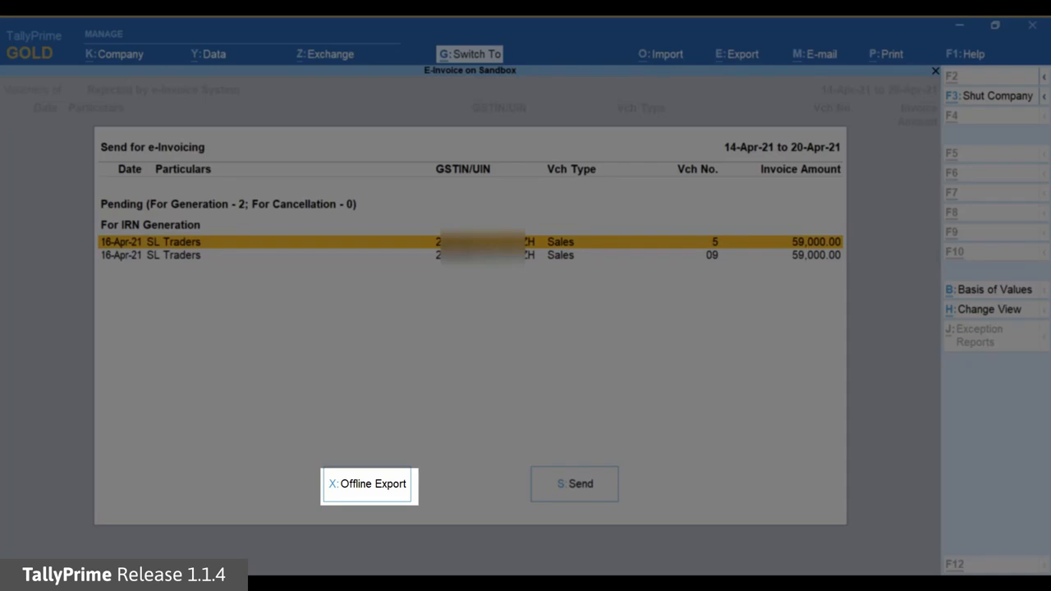
Step: Try to export the pending SL Traders vouchers offline for e-Invoicing
key("x")
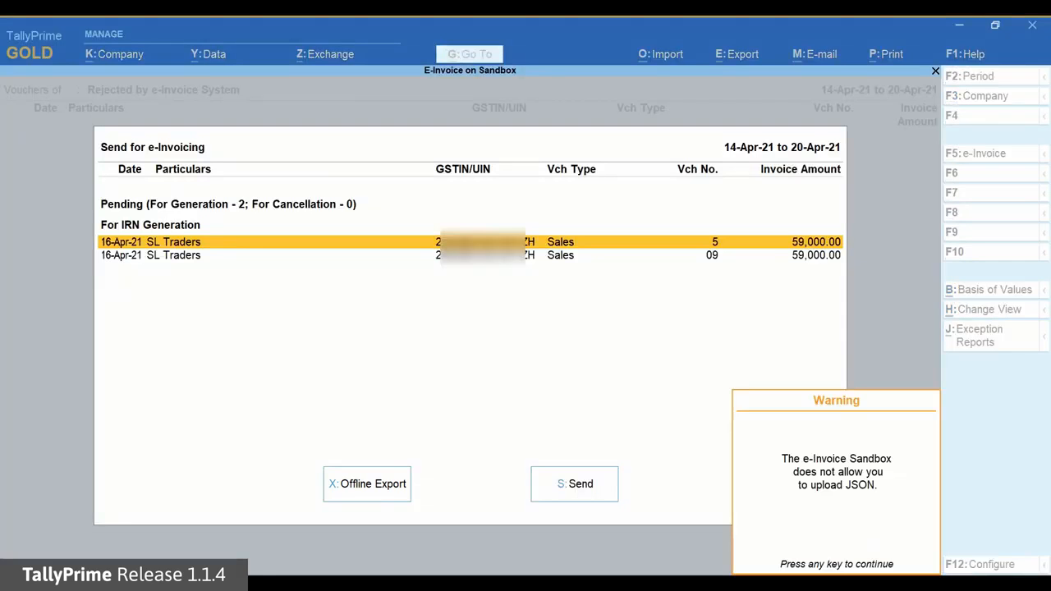